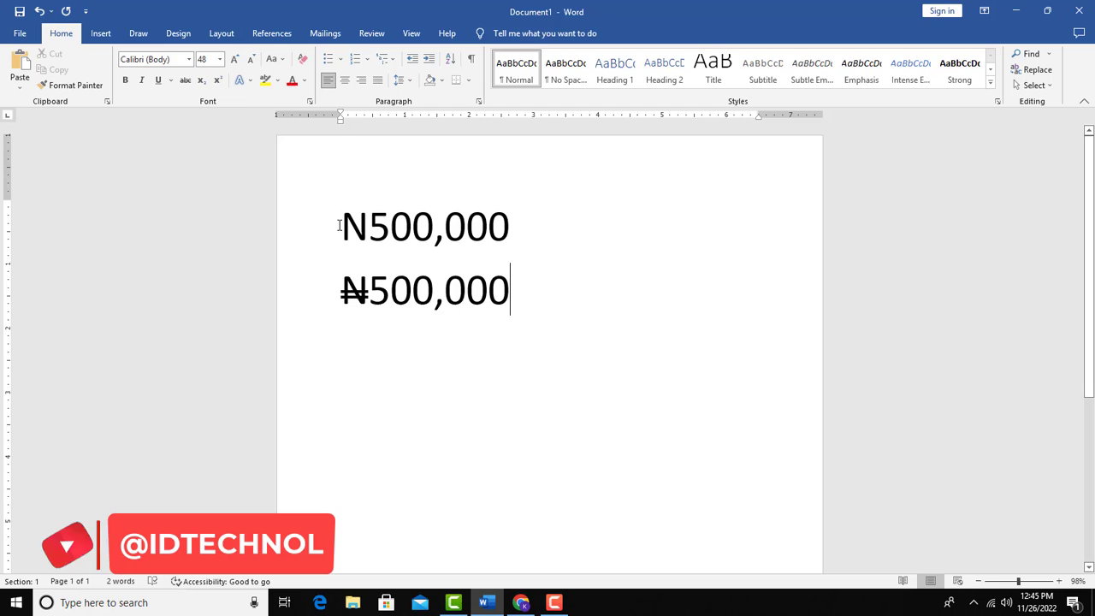
- Compare the plain N with the double-struck N in front of the two 500,000 amounts
drag(546, 219, 352, 224)
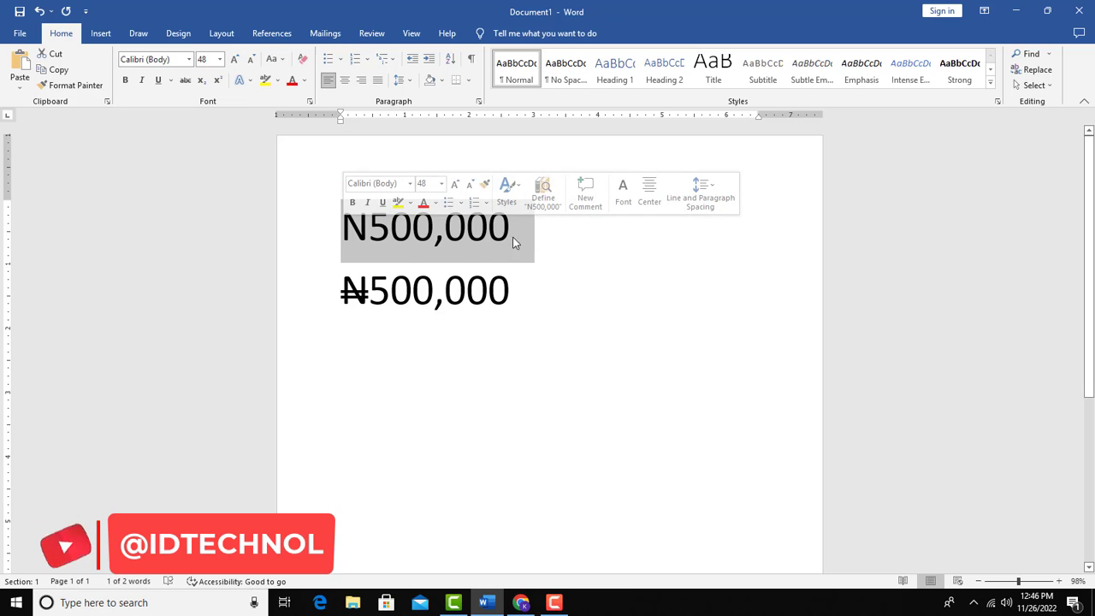
click(366, 229)
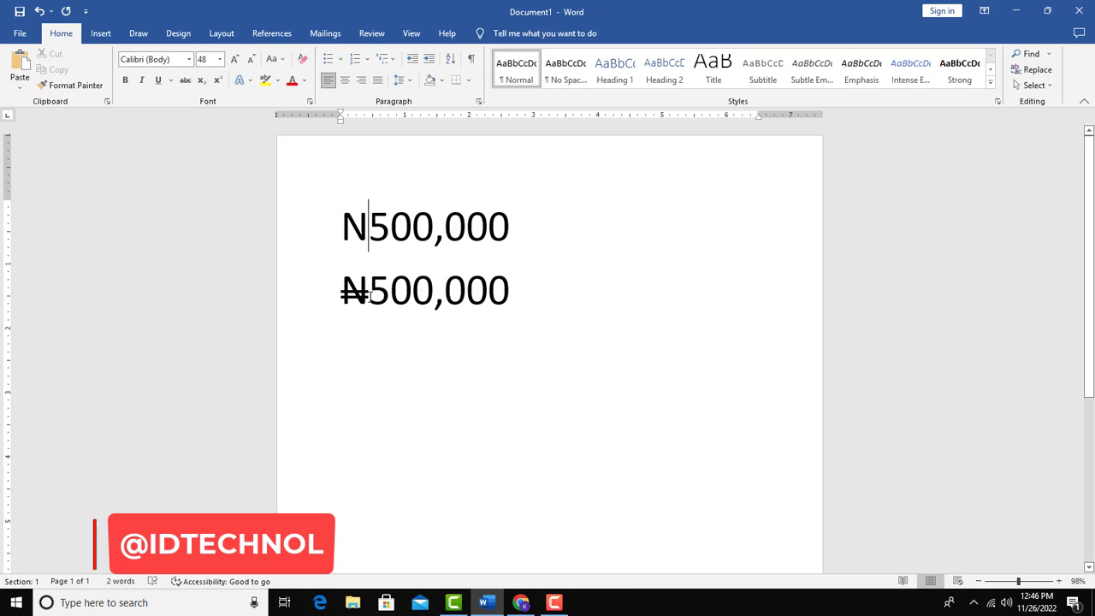
click(368, 290)
key(shift+Left)
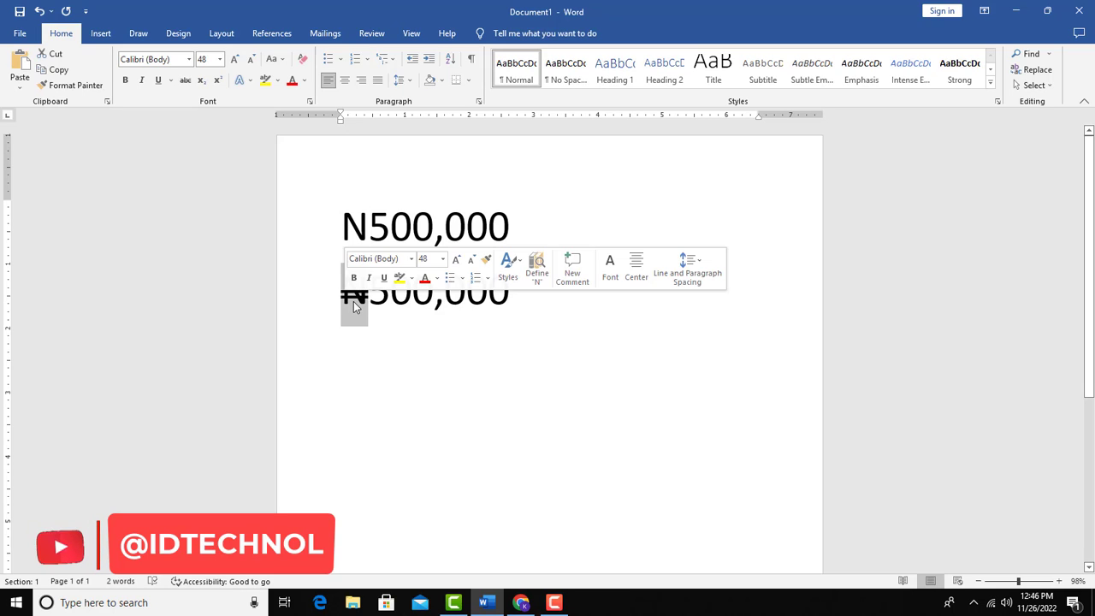
key(Right)
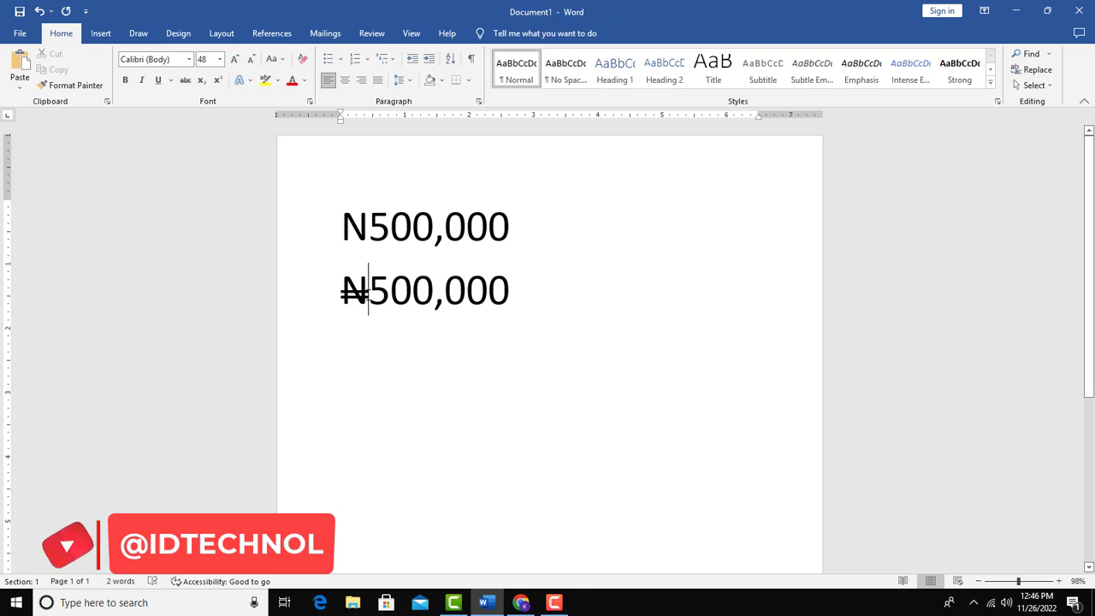
drag(368, 293, 341, 292)
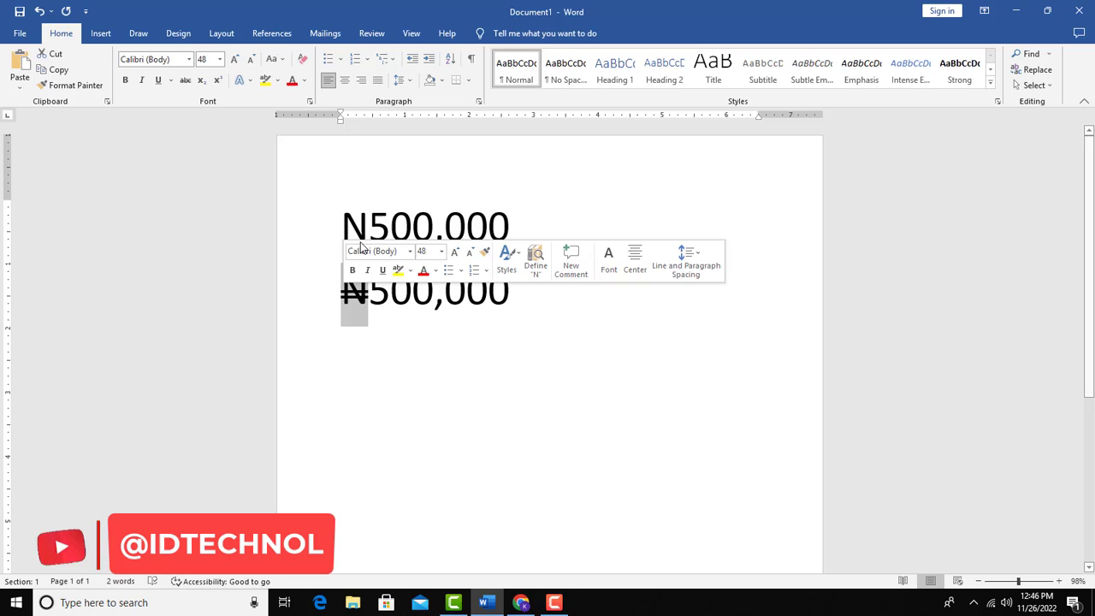
key(Up)
key(shift+Left)
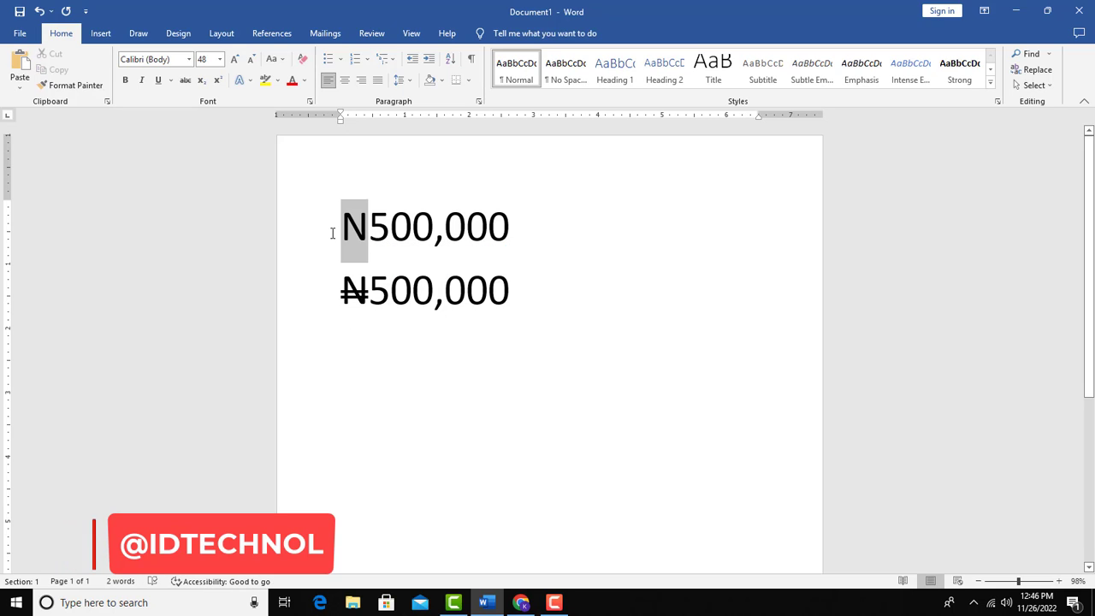
click(412, 293)
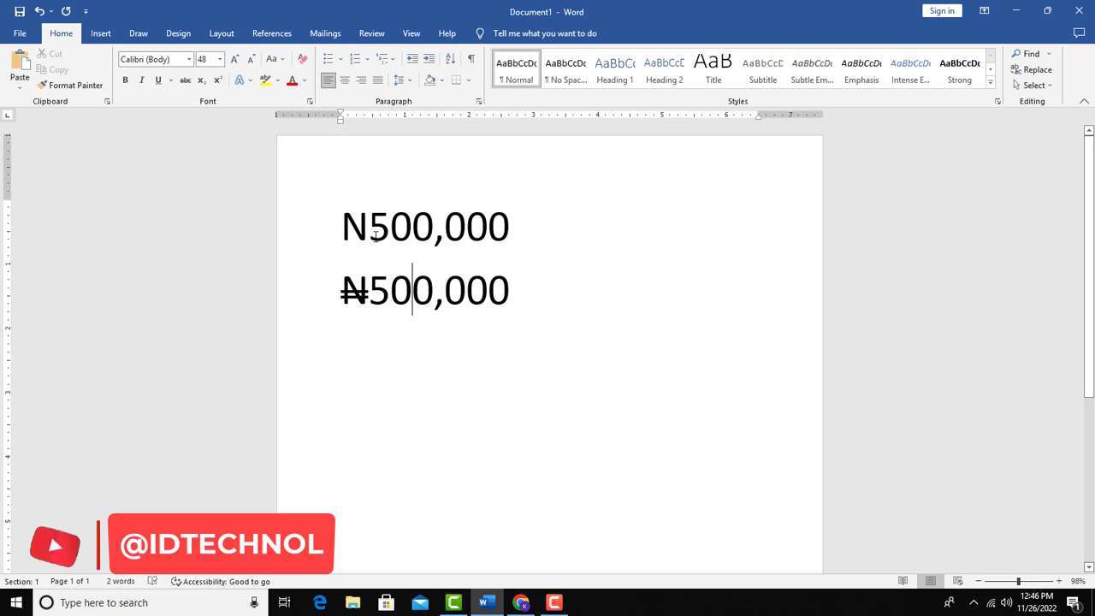
- Enter 200000 on a new line below the ₦500,000 amount, leaving one blank line between them
click(533, 292)
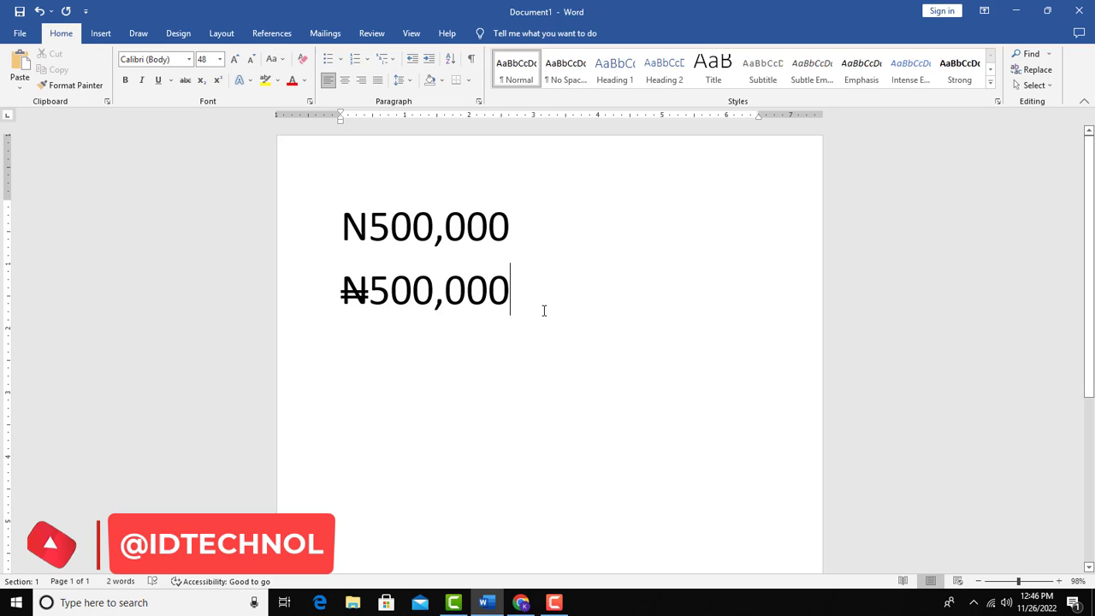
key(Return)
key(Return)
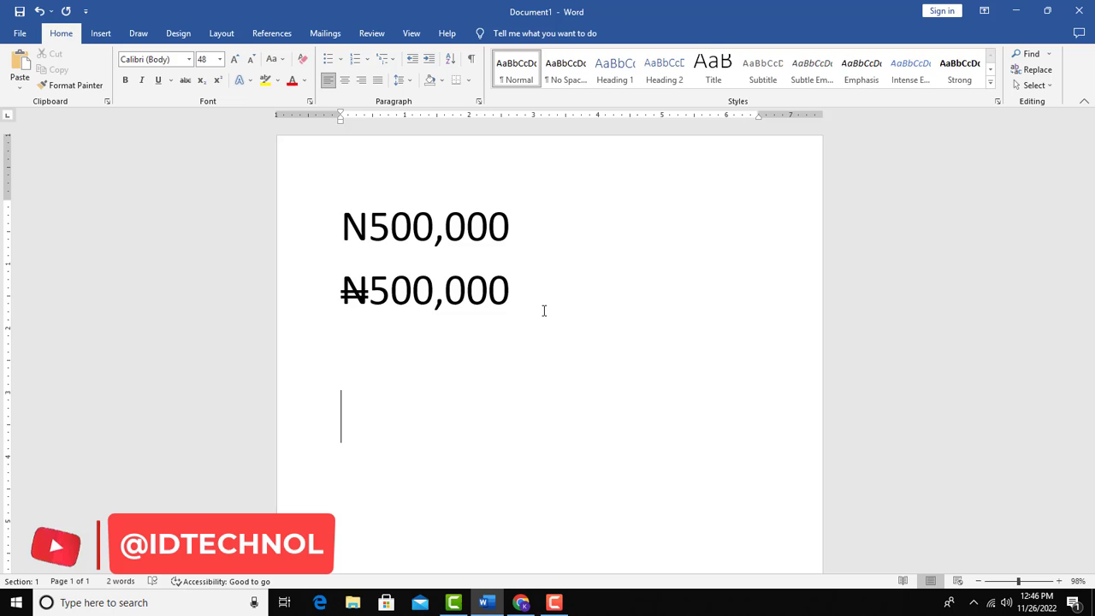
scroll(575, 270, down, 3)
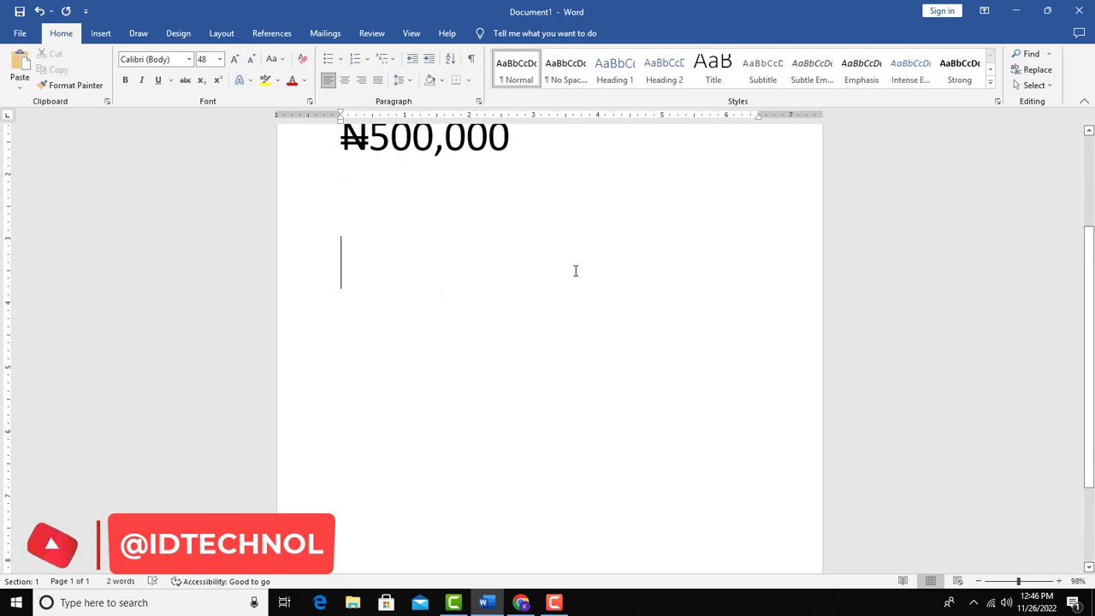
text(200)
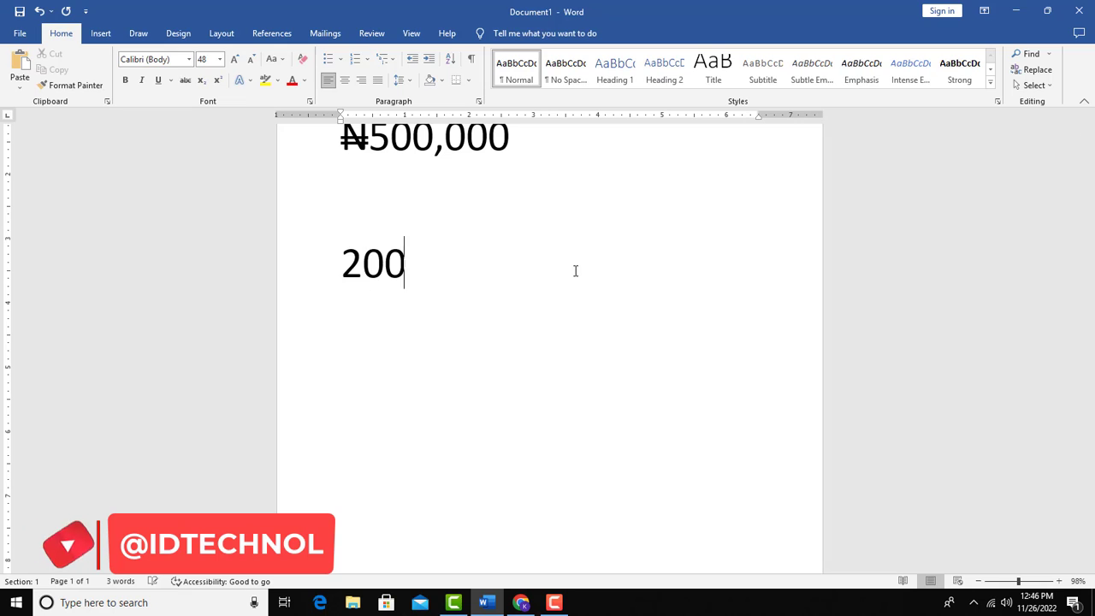
text(000)
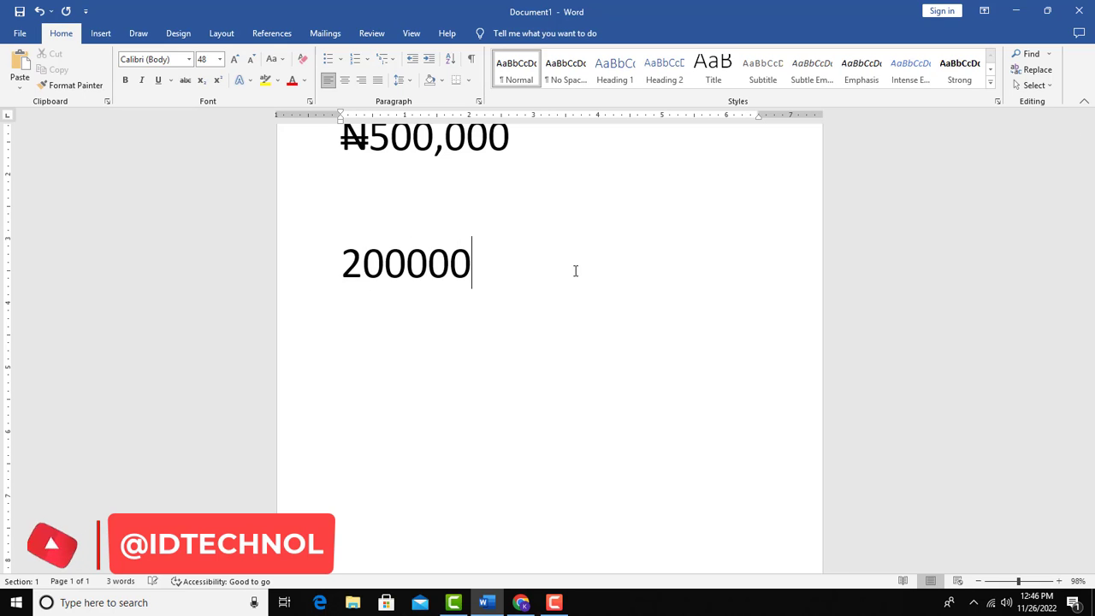
- Complete the new amount as N200,000 with a thousands comma and a leading capital N, and select that N
key(Left)
key(Left)
key(Left)
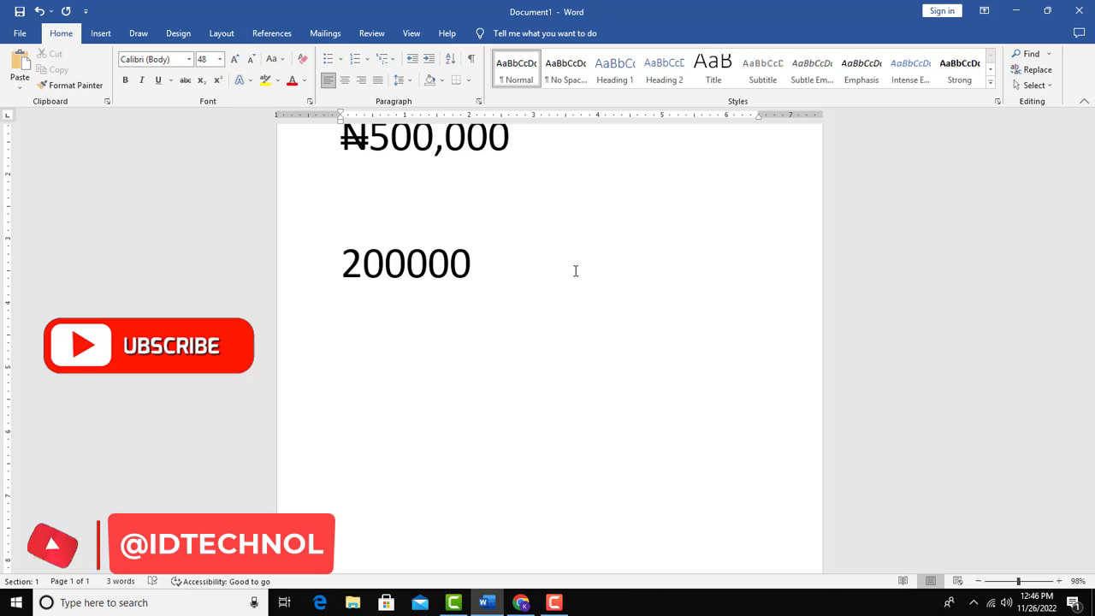
text(,)
key(Left)
key(Up)
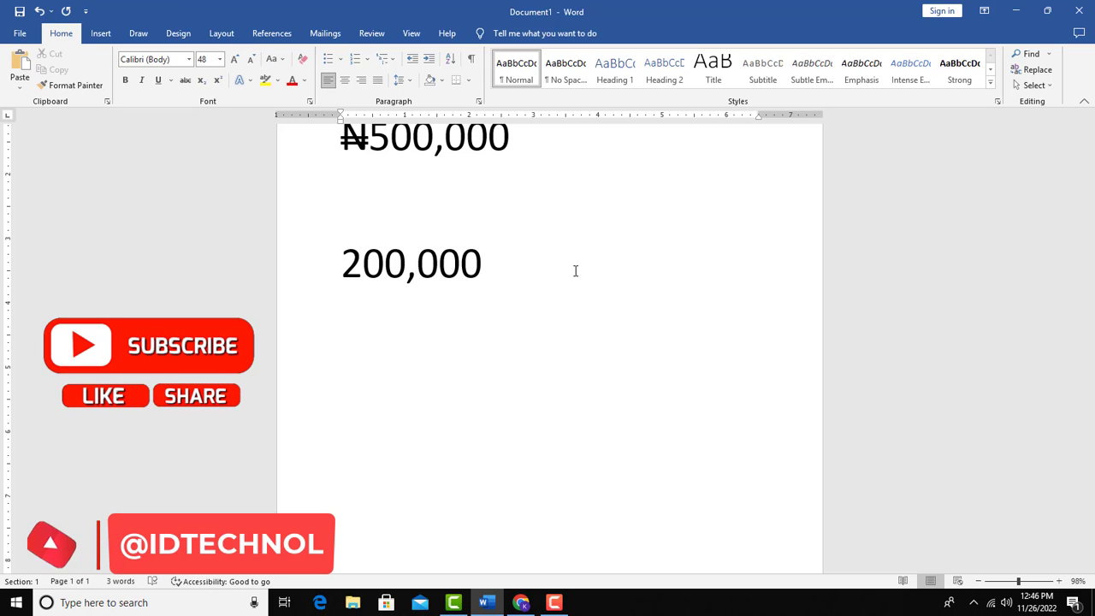
text(N)
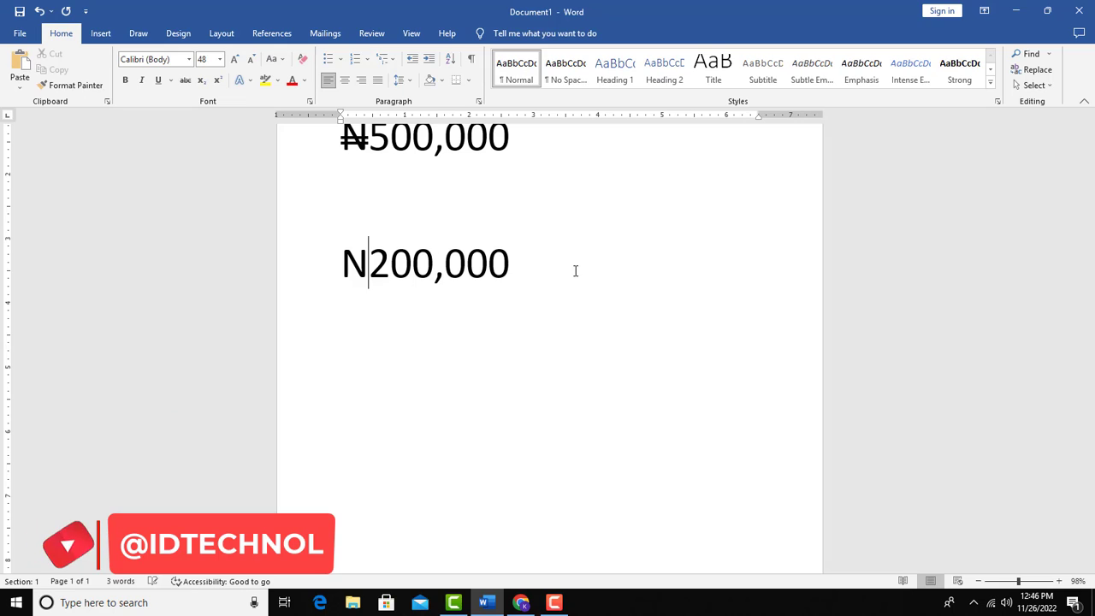
key(shift+Left)
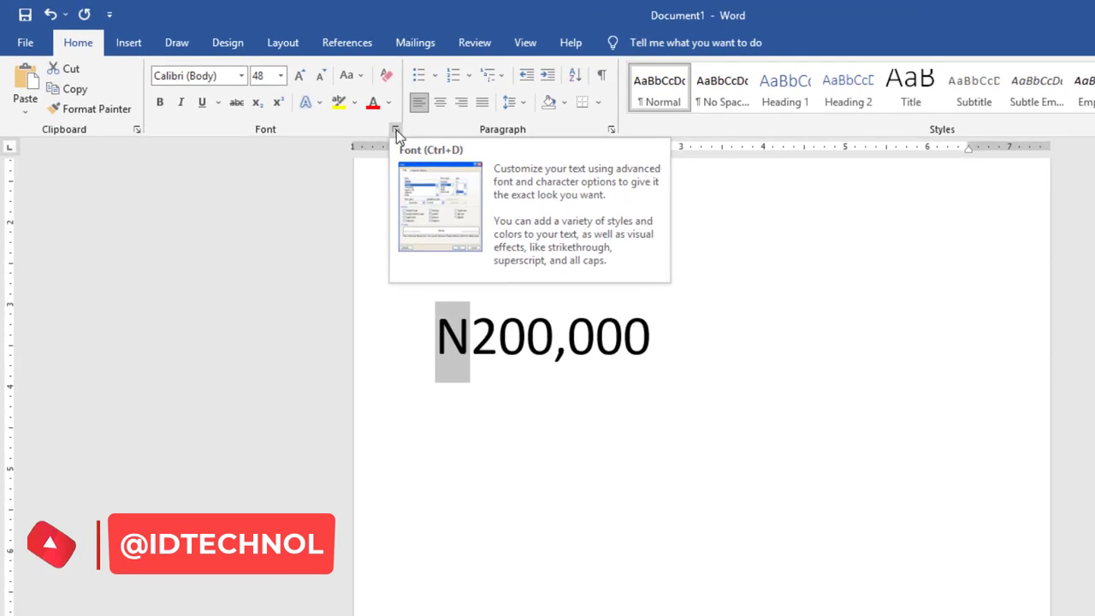
click(309, 102)
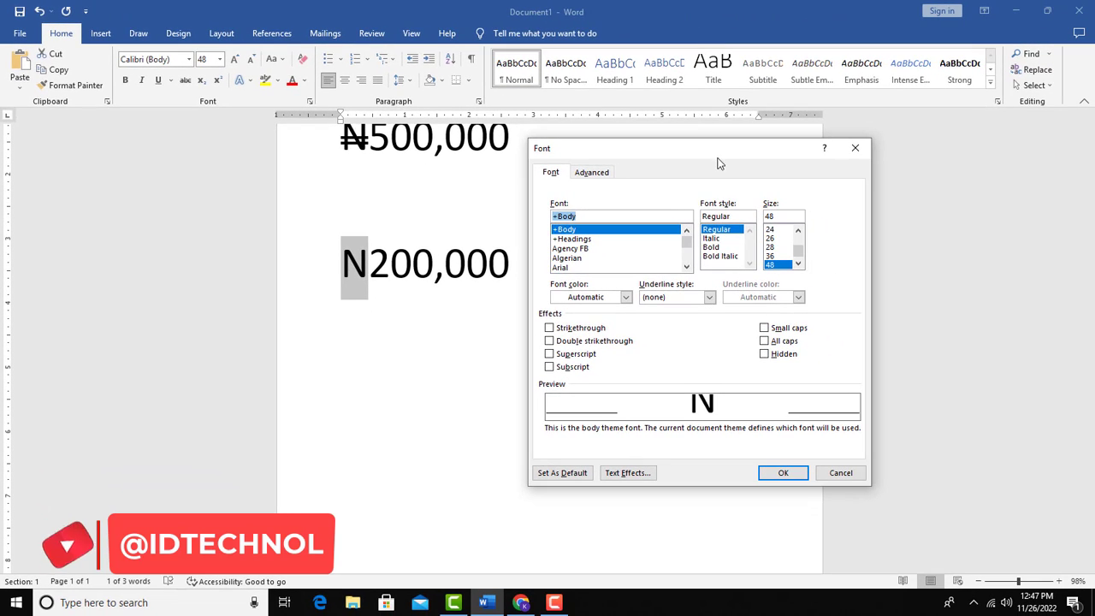
drag(730, 158, 729, 122)
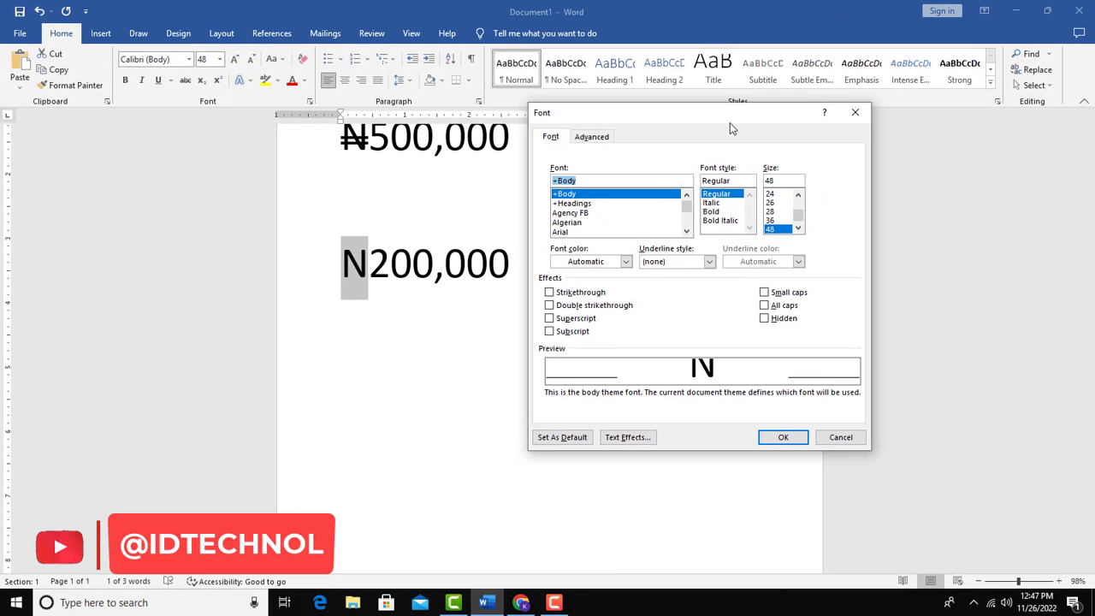
click(854, 112)
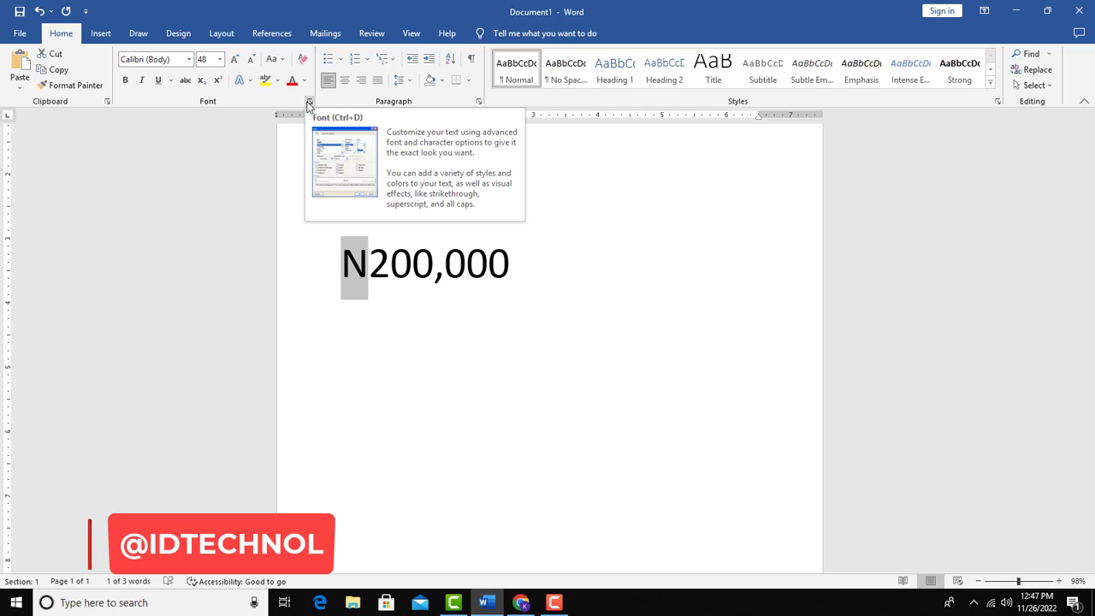
- Apply the Double strikethrough font effect to the selected N in front of 200,000
key(ctrl+d)
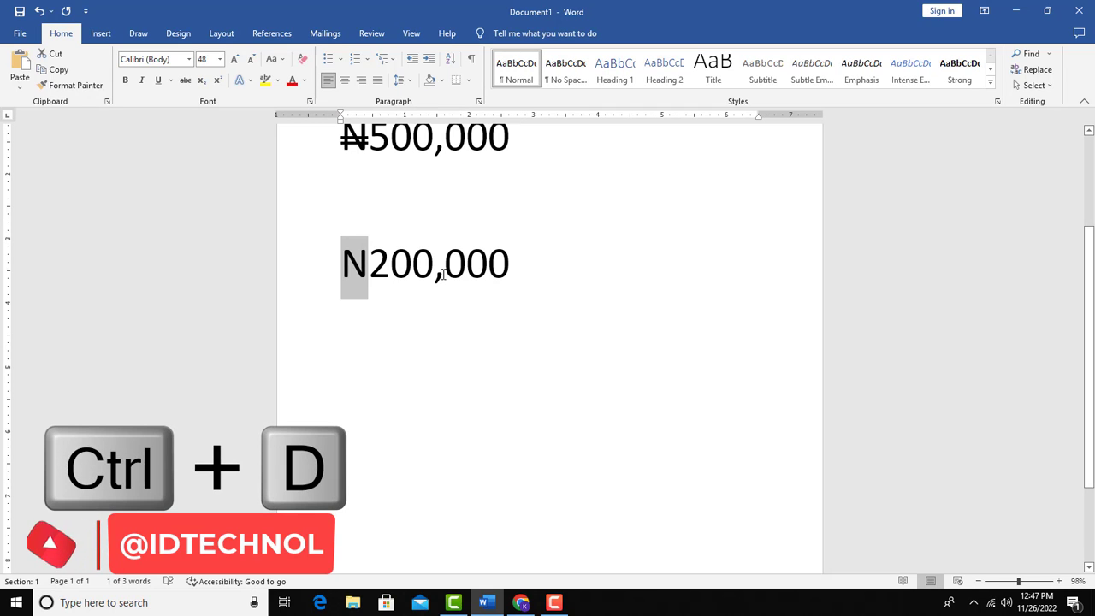
key(ctrl+d)
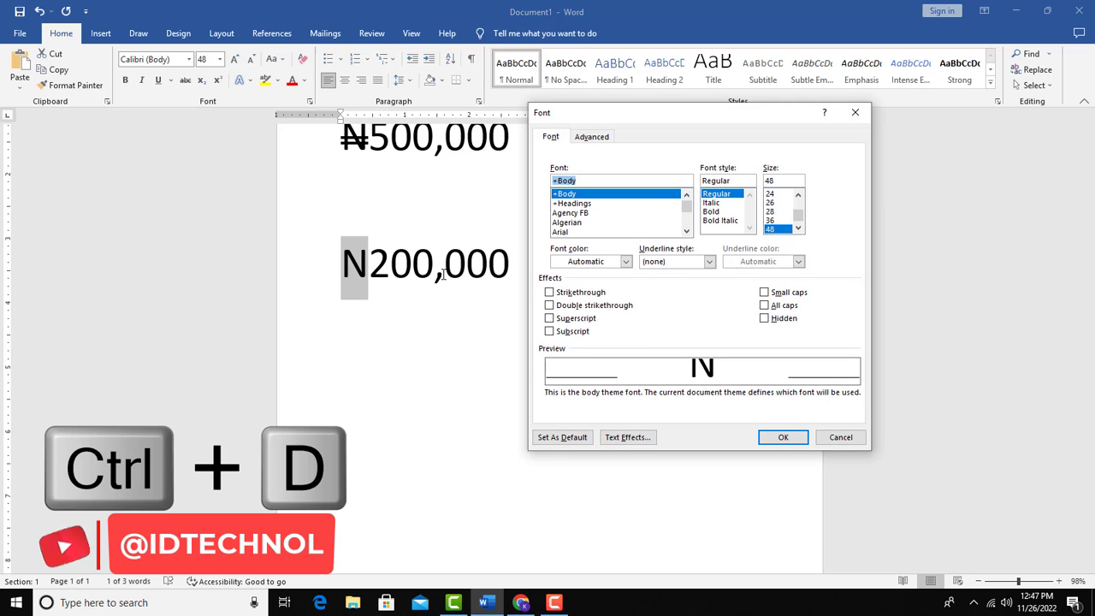
drag(729, 112, 751, 75)
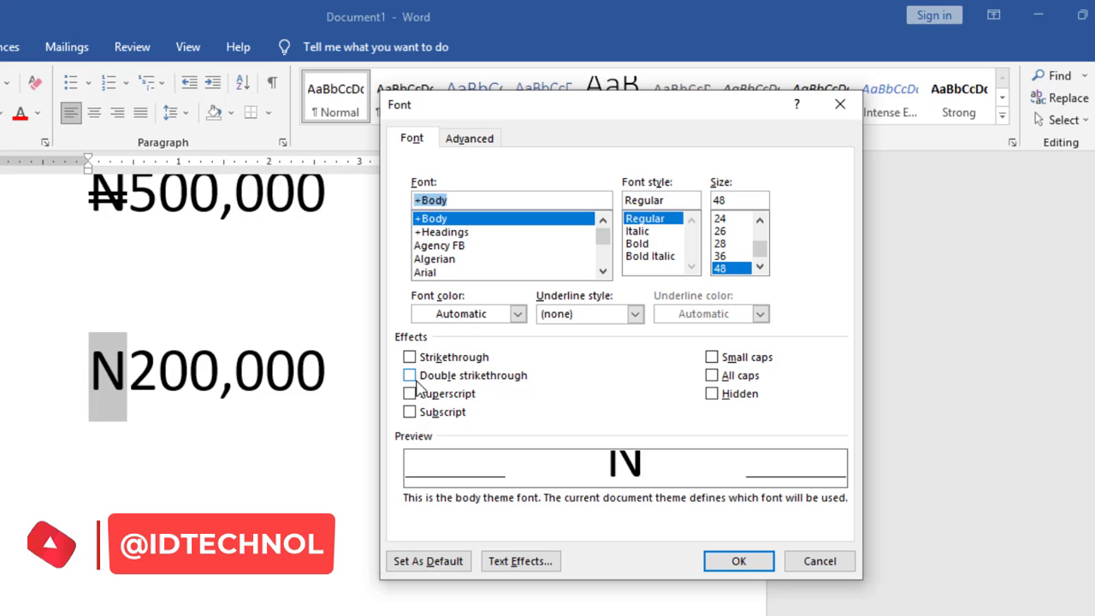
click(411, 380)
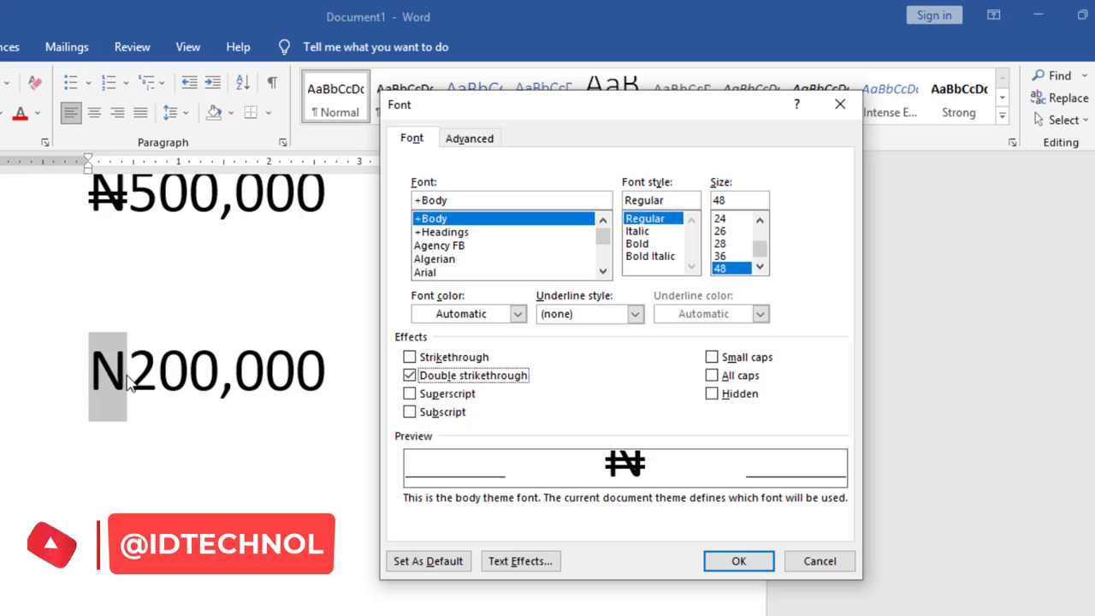
click(738, 561)
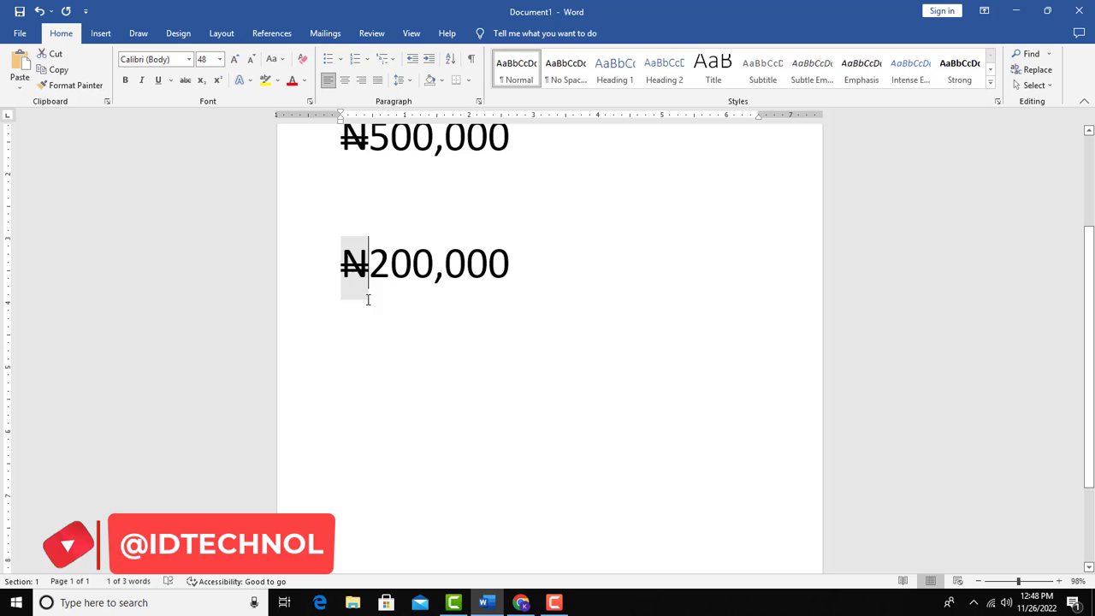
click(373, 278)
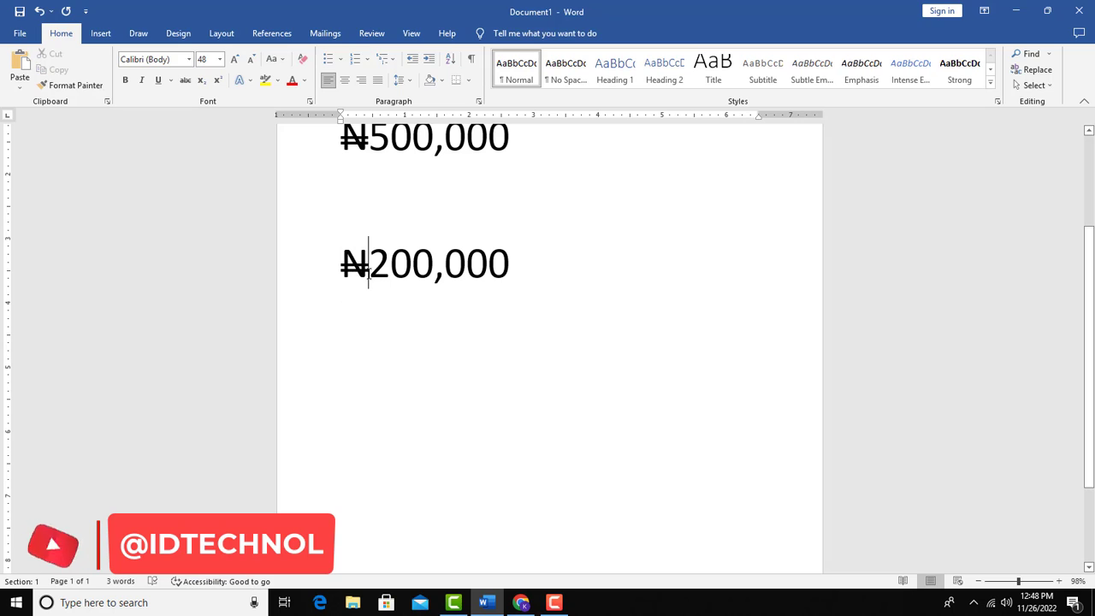
key(shift+Left)
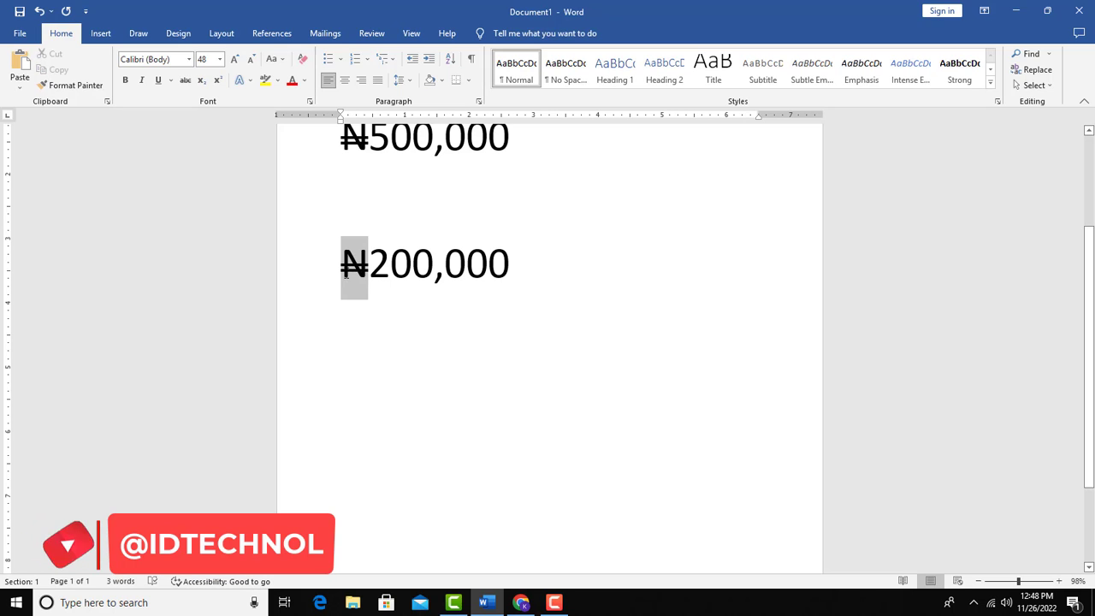
click(359, 283)
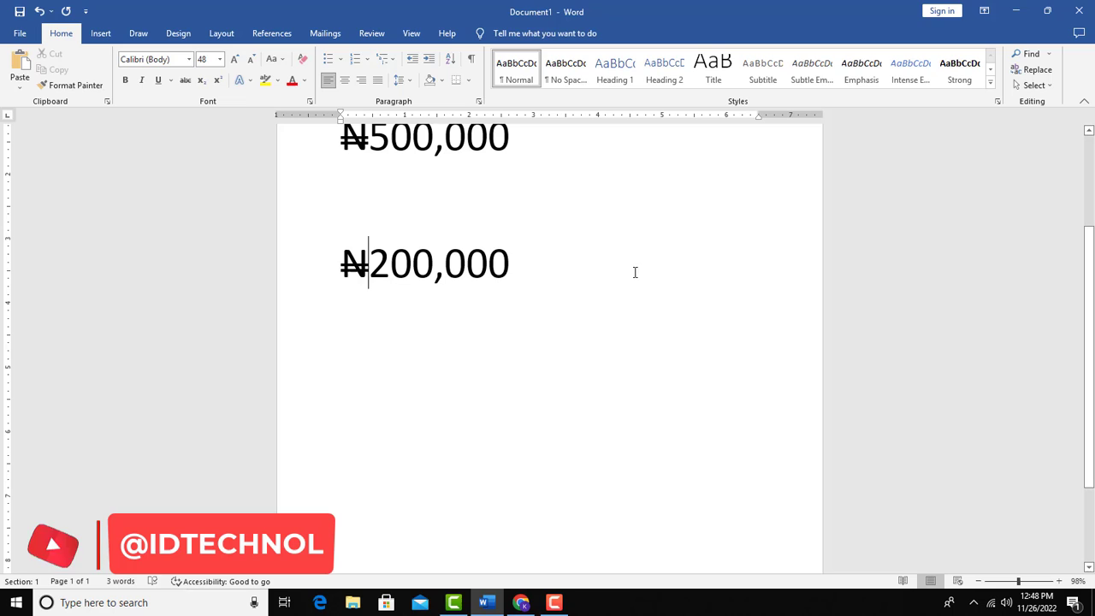
- Insert the Euro Sign (€) from the symbol collection on a new line below ₦200,000 and enter 500000 after it
click(578, 265)
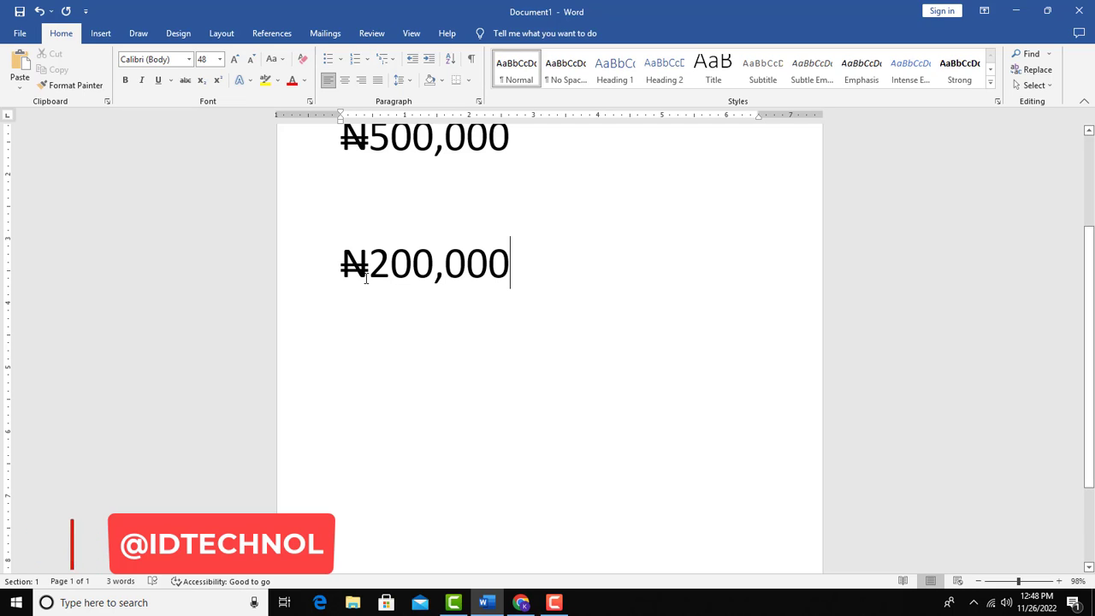
key(Return)
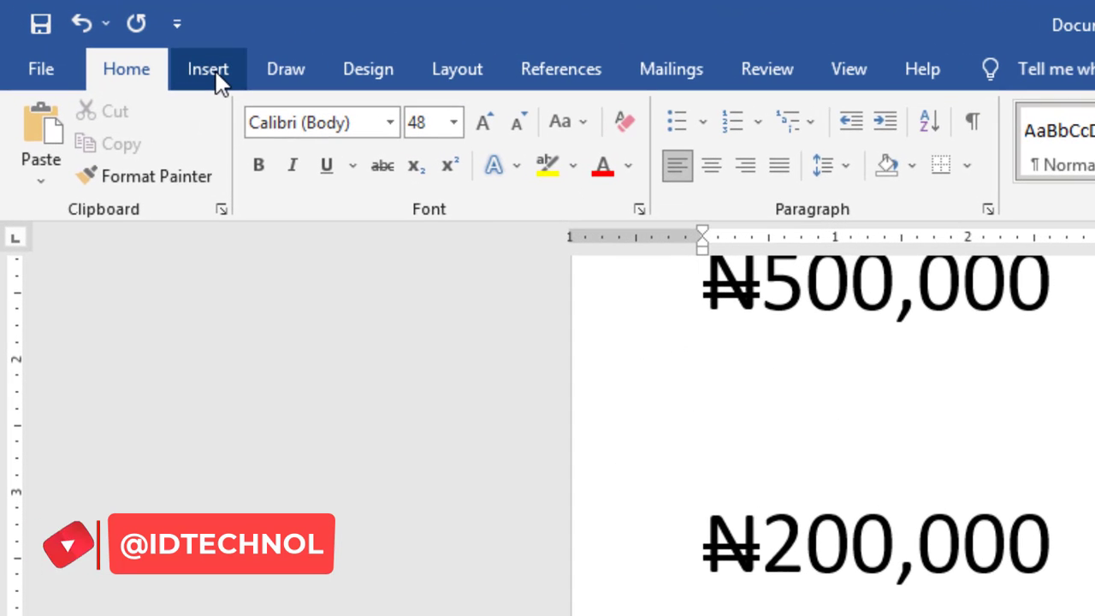
click(146, 55)
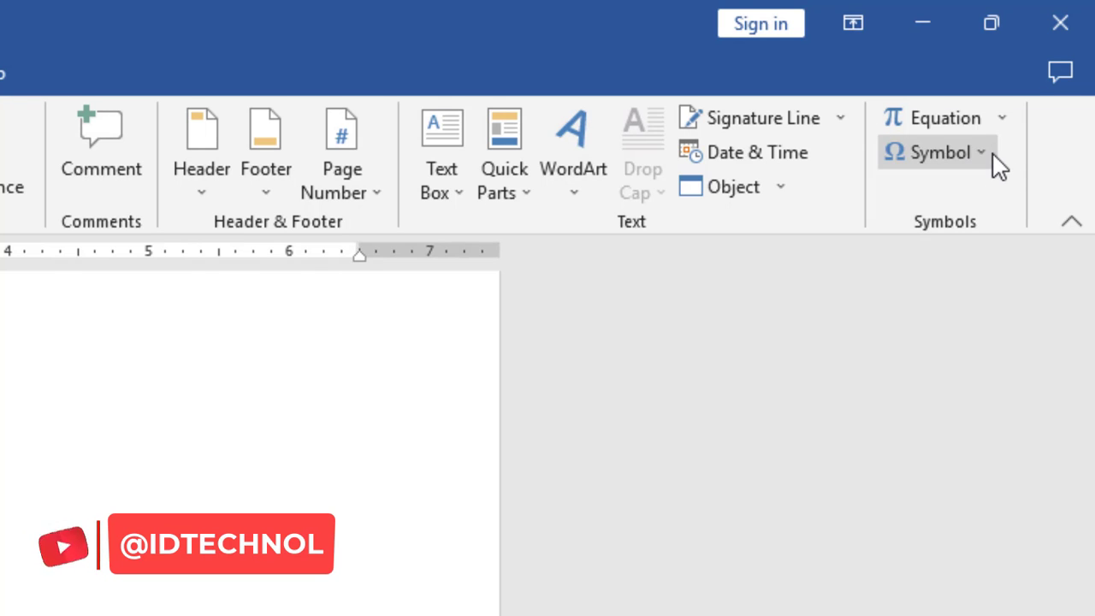
click(980, 160)
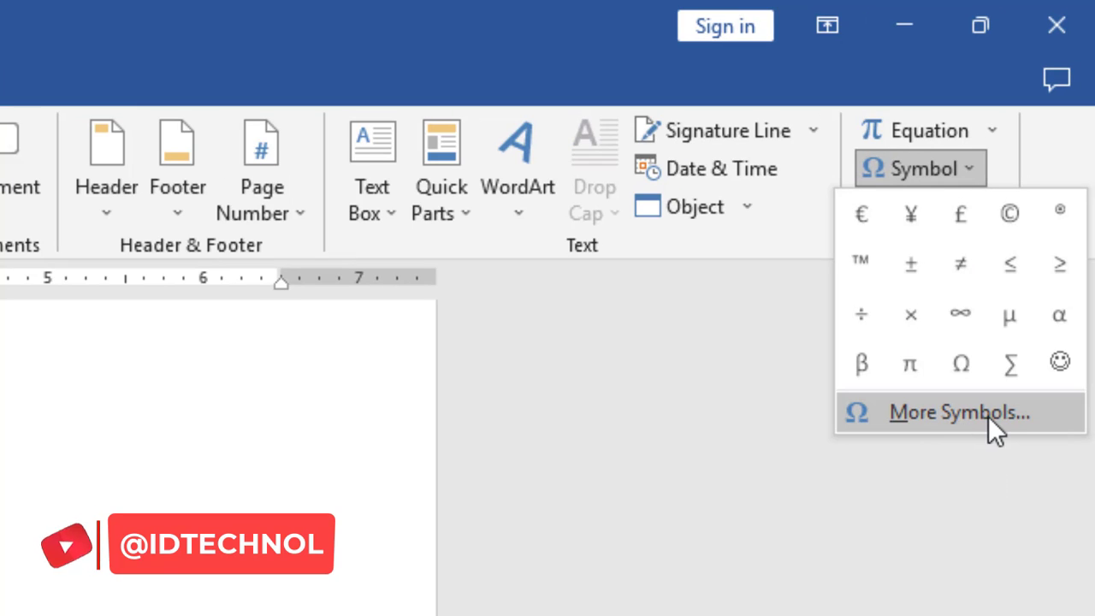
click(966, 414)
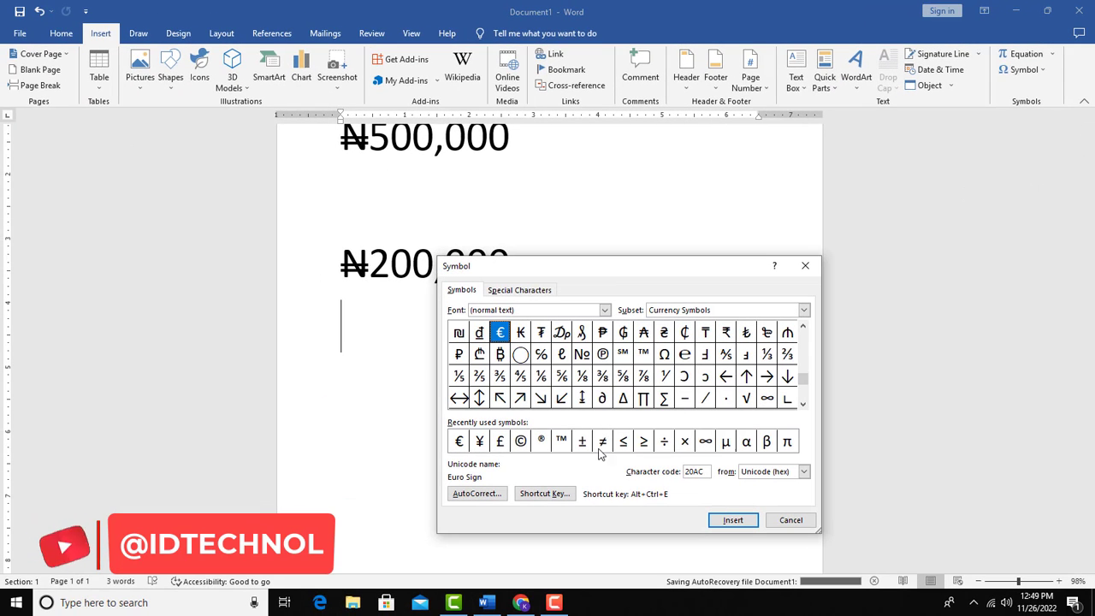
click(459, 441)
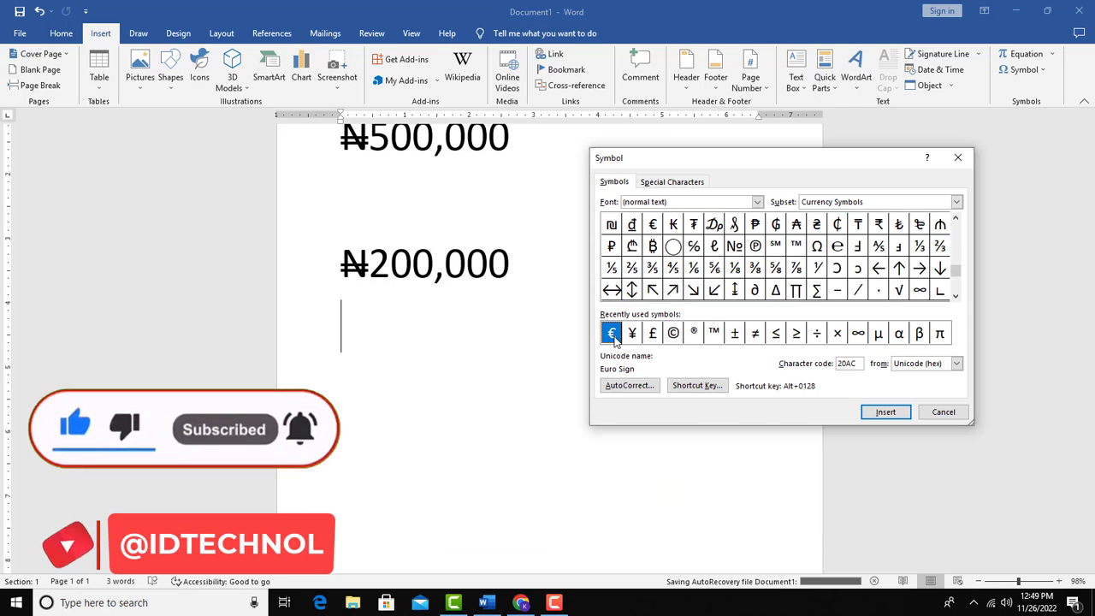
click(885, 412)
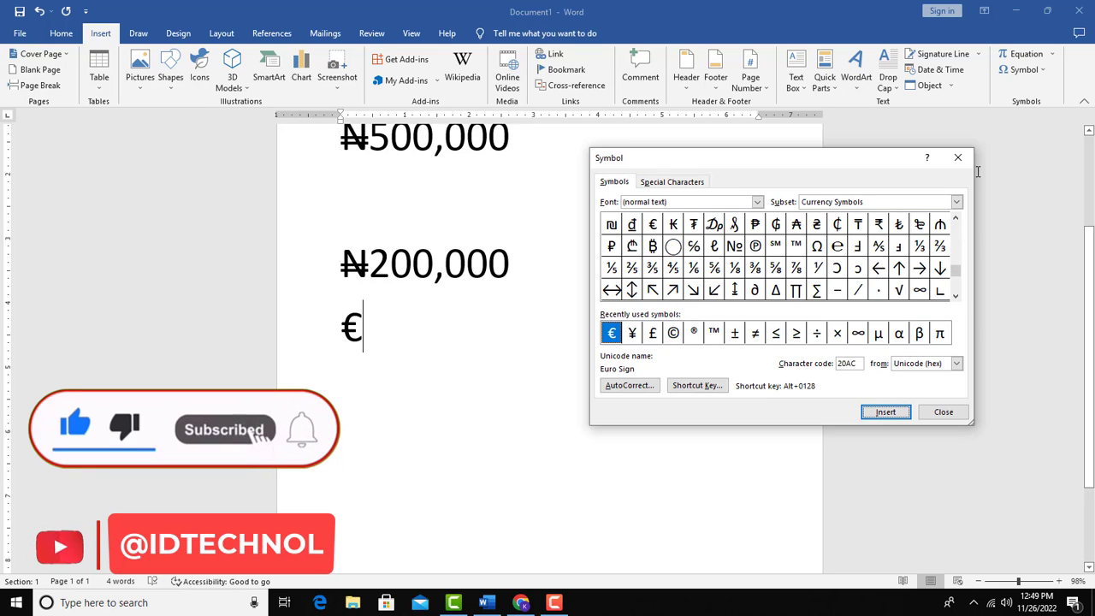
click(943, 413)
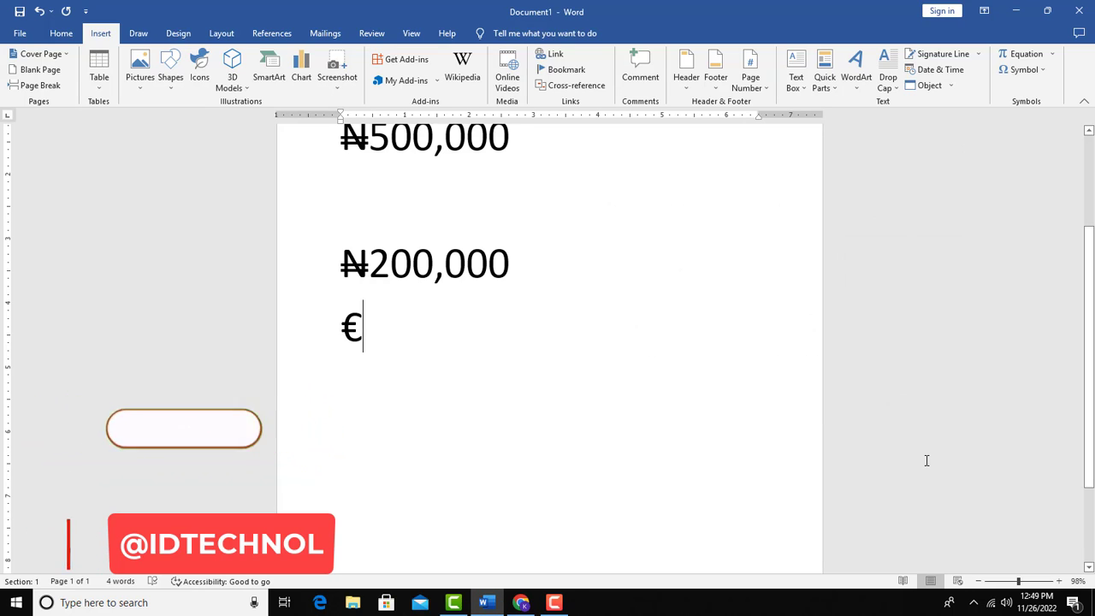
text(500000)
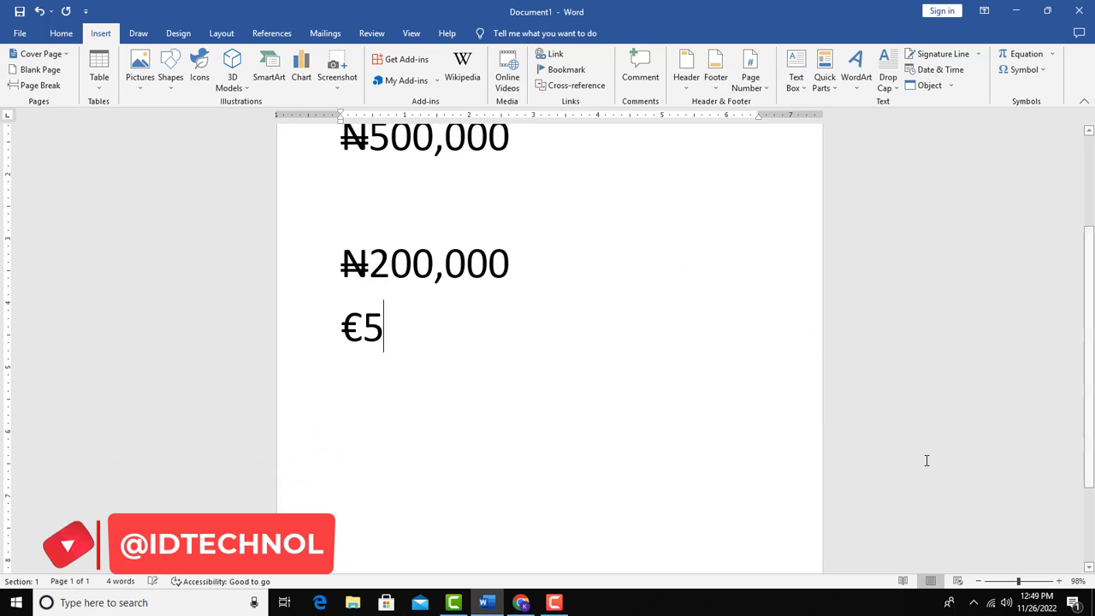